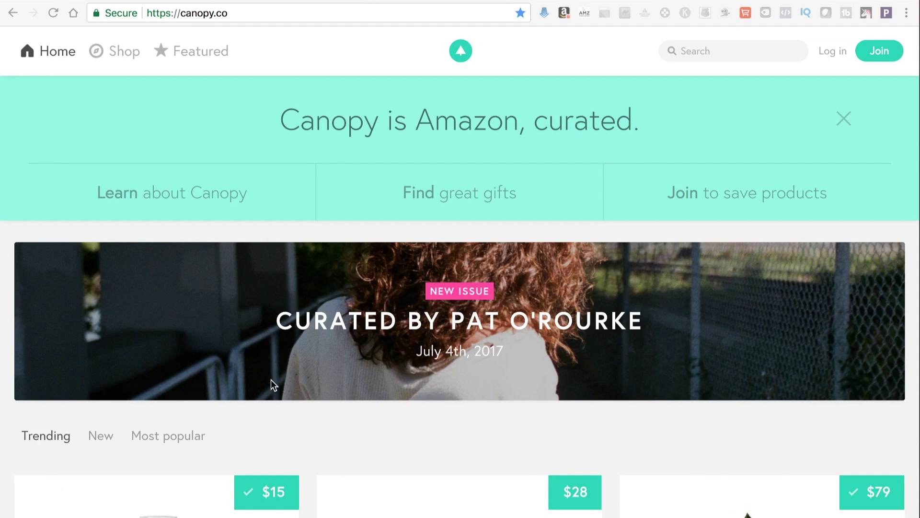
Step: Switch Canopy to its New feed at canopy.co/explore/new to list the latest products
{"action": "scroll", "coordinate": [419, 378], "scroll_direction": "down", "scroll_amount": 1}
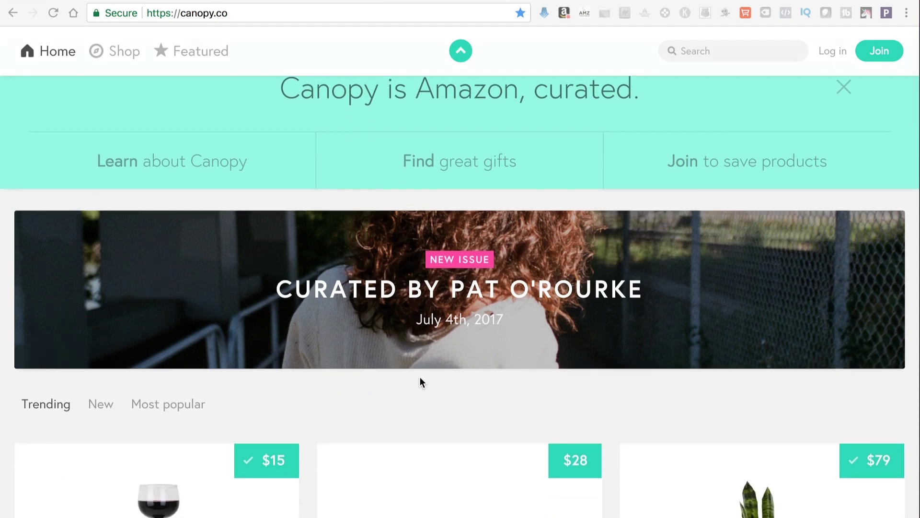
{"action": "scroll", "coordinate": [420, 378], "scroll_direction": "up", "scroll_amount": 1}
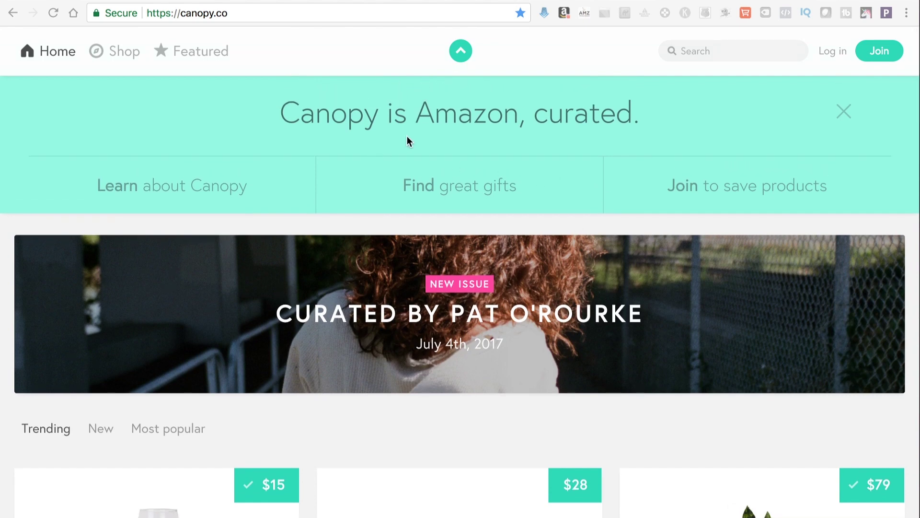
{"action": "scroll", "coordinate": [487, 351], "scroll_direction": "down", "scroll_amount": 6}
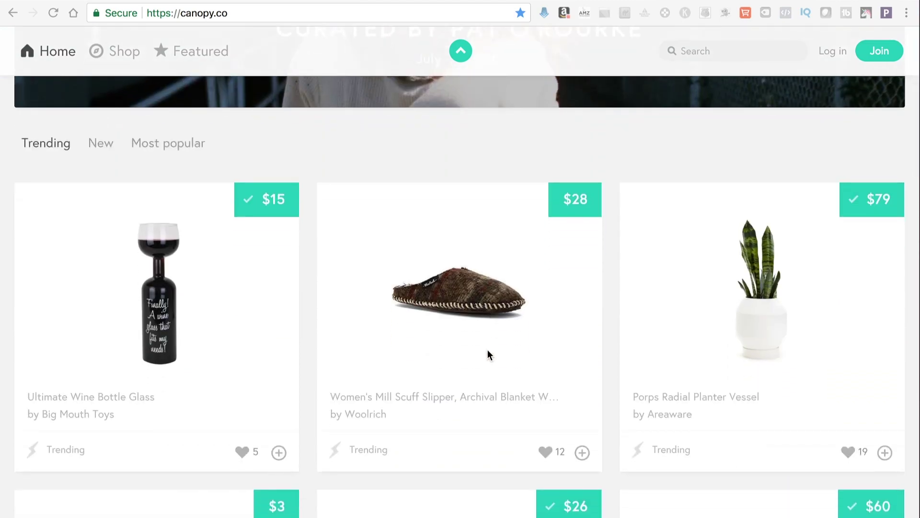
{"action": "scroll", "coordinate": [487, 350], "scroll_direction": "down", "scroll_amount": 4}
{"action": "scroll", "coordinate": [487, 353], "scroll_direction": "down", "scroll_amount": 8}
{"action": "scroll", "coordinate": [487, 354], "scroll_direction": "up", "scroll_amount": 10}
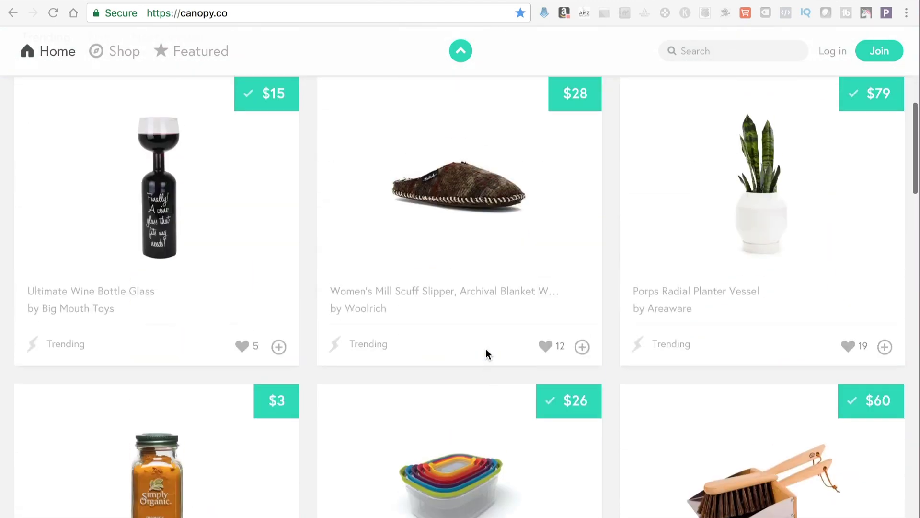
{"action": "scroll", "coordinate": [228, 233], "scroll_direction": "up", "scroll_amount": 5}
{"action": "left_click", "coordinate": [104, 294]}
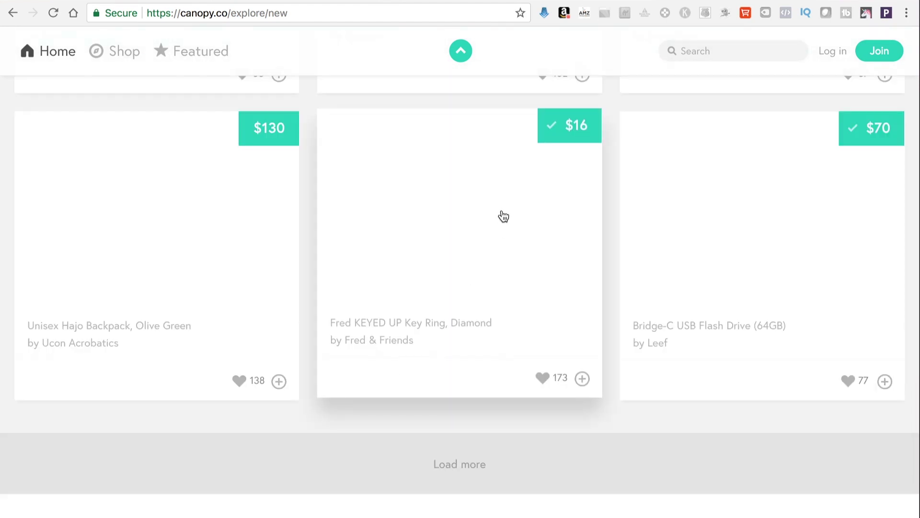
{"action": "left_click", "coordinate": [543, 378]}
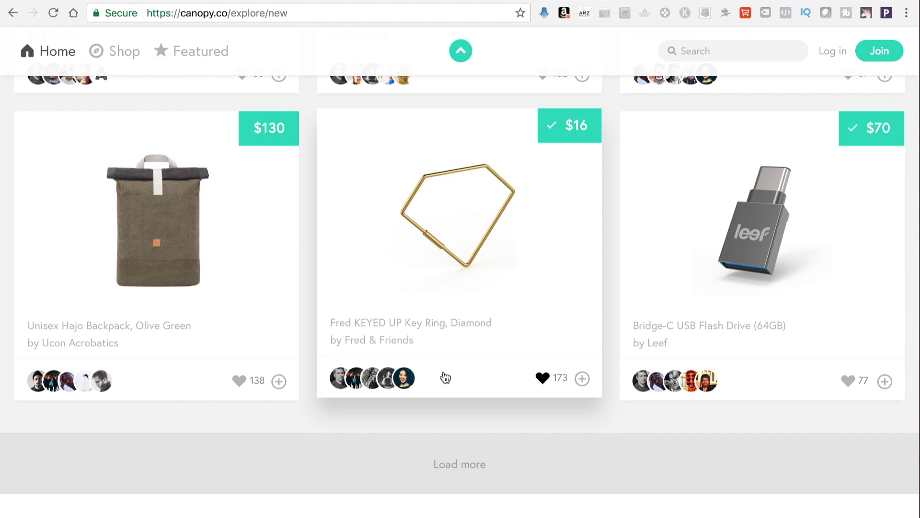
{"action": "scroll", "coordinate": [650, 269], "scroll_direction": "up", "scroll_amount": 2}
{"action": "scroll", "coordinate": [650, 268], "scroll_direction": "up", "scroll_amount": 4}
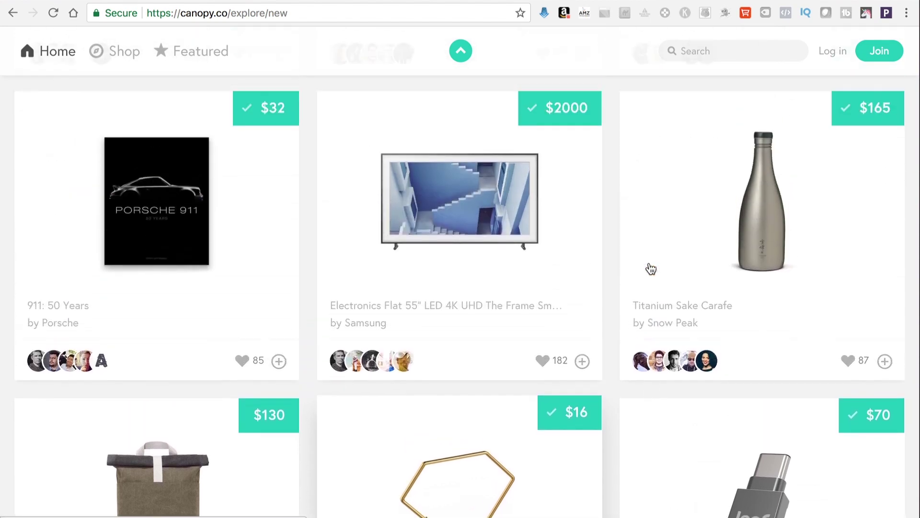
{"action": "scroll", "coordinate": [671, 226], "scroll_direction": "up", "scroll_amount": 5}
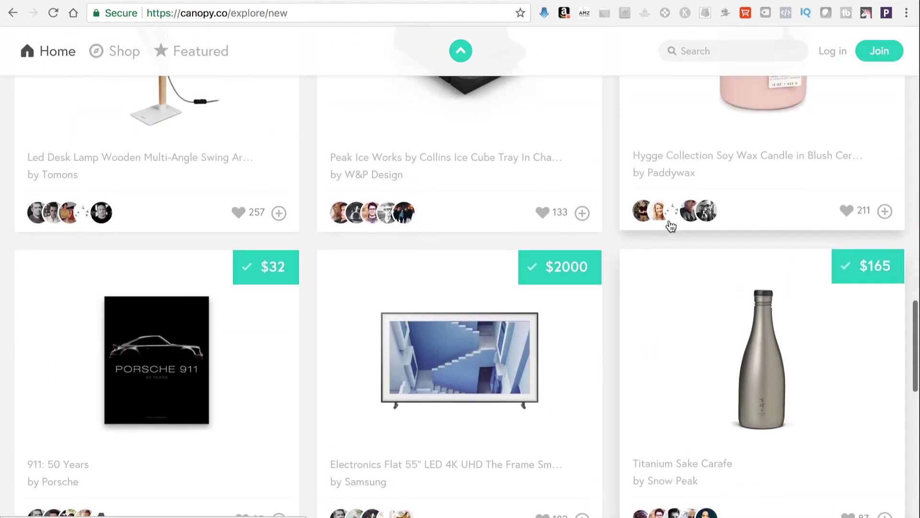
{"action": "scroll", "coordinate": [670, 226], "scroll_direction": "up", "scroll_amount": 5}
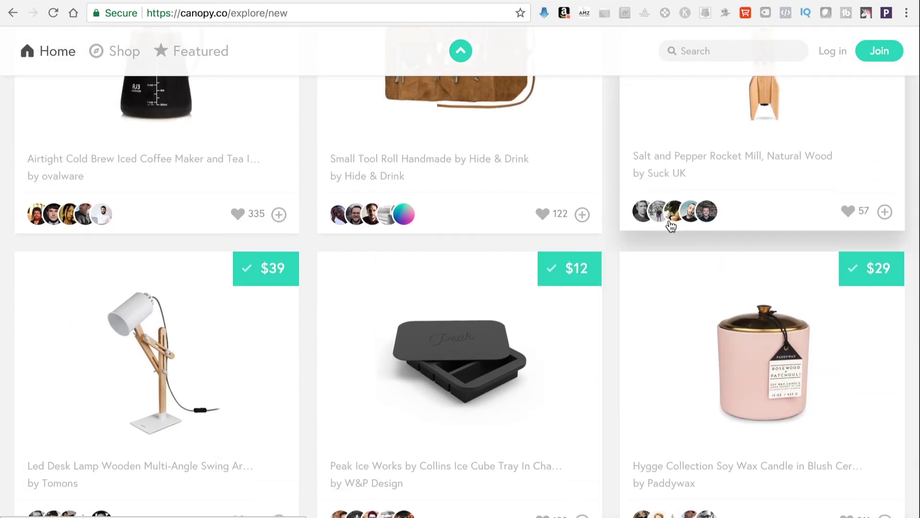
{"action": "scroll", "coordinate": [660, 231], "scroll_direction": "up", "scroll_amount": 4}
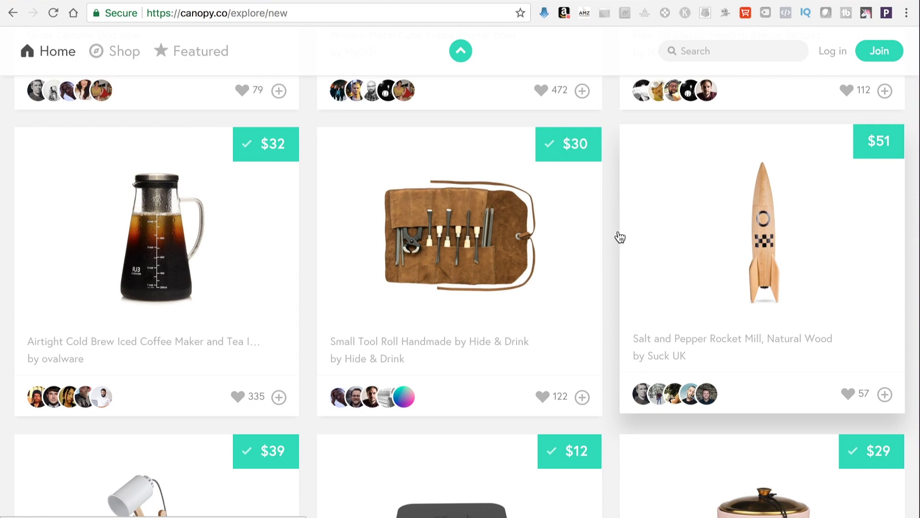
{"action": "scroll", "coordinate": [594, 249], "scroll_direction": "up", "scroll_amount": 10}
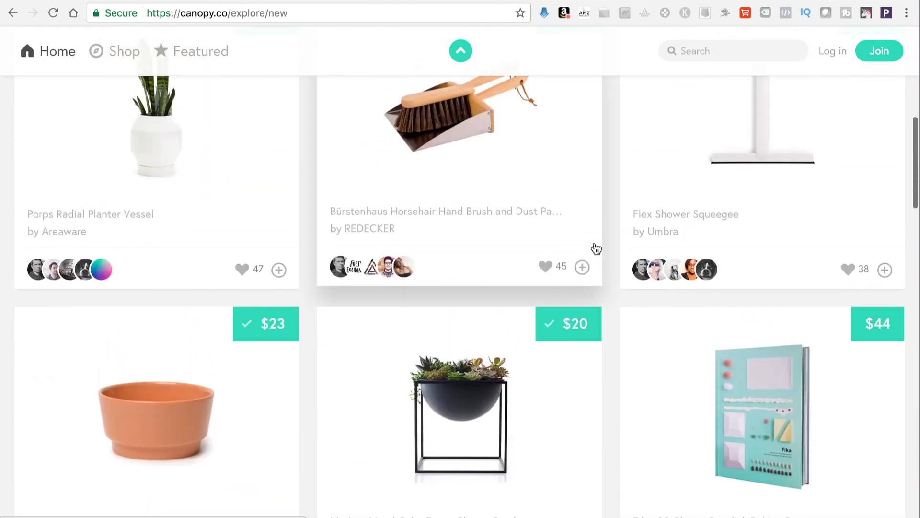
{"action": "scroll", "coordinate": [596, 248], "scroll_direction": "up", "scroll_amount": 2}
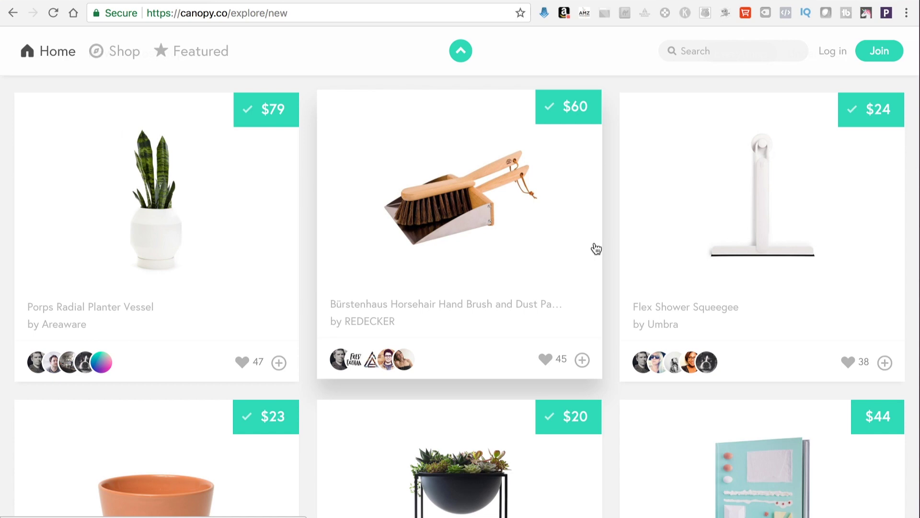
{"action": "scroll", "coordinate": [596, 248], "scroll_direction": "up", "scroll_amount": 2}
{"action": "scroll", "coordinate": [520, 309], "scroll_direction": "down", "scroll_amount": 4}
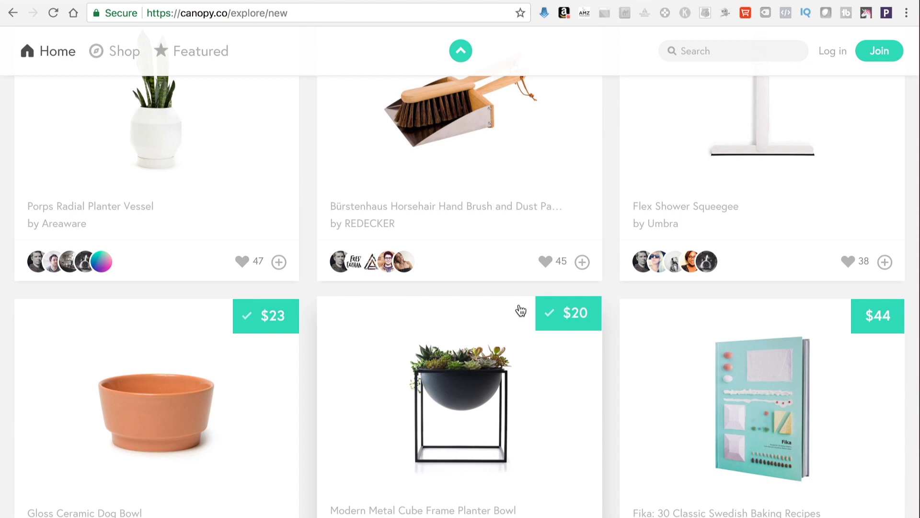
{"action": "scroll", "coordinate": [518, 273], "scroll_direction": "down", "scroll_amount": 4}
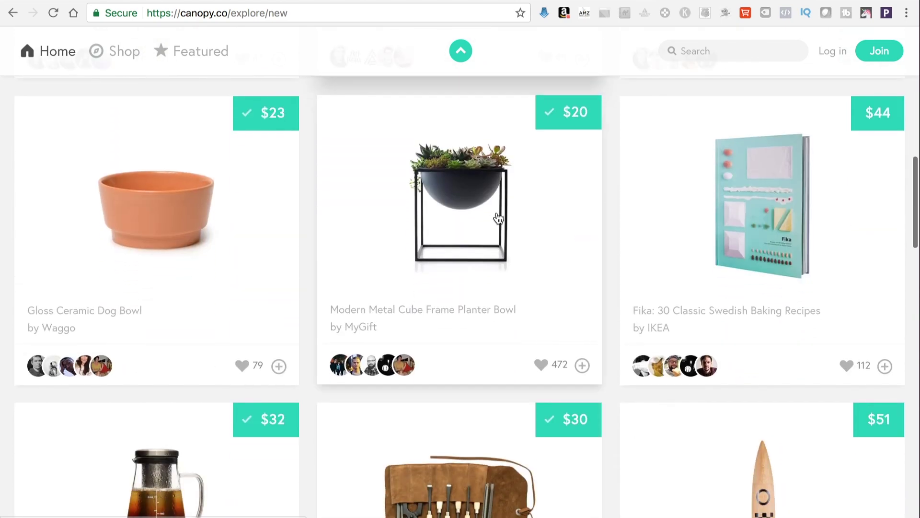
{"action": "scroll", "coordinate": [498, 218], "scroll_direction": "down", "scroll_amount": 6}
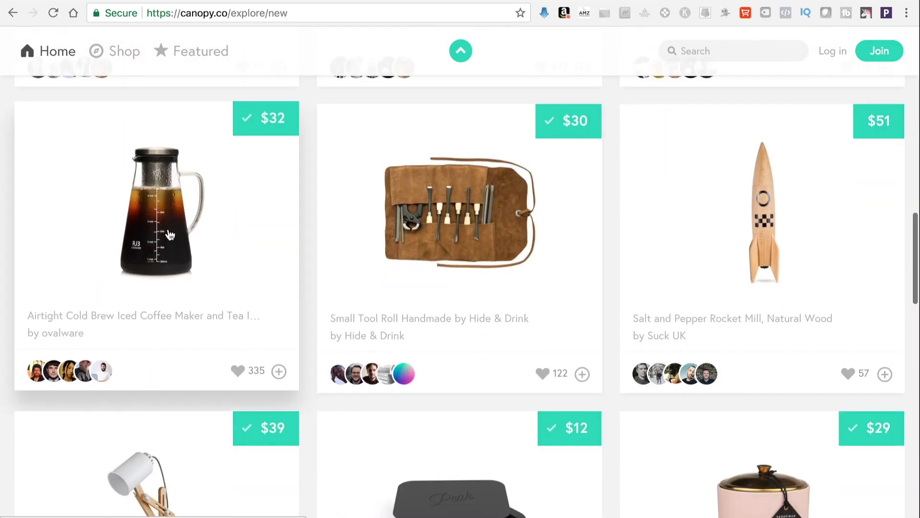
{"action": "left_click", "coordinate": [169, 234]}
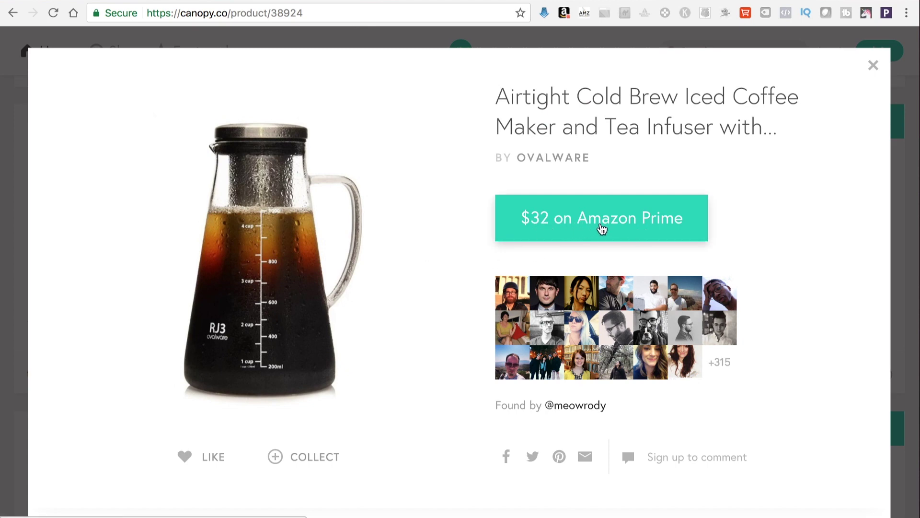
Step: Follow the cold brew coffee maker's '$32 on Amazon Prime' link to its Amazon listing
{"action": "left_click", "coordinate": [601, 229]}
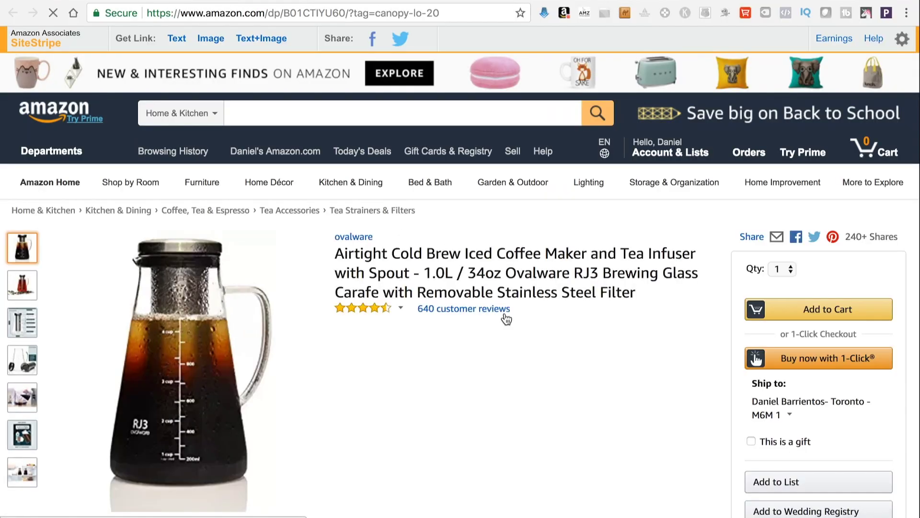
Step: Close the coffee maker's Amazon and Canopy views and launch Spreadr from the Shopify admin
{"action": "scroll", "coordinate": [777, 248], "scroll_direction": "down", "scroll_amount": 3}
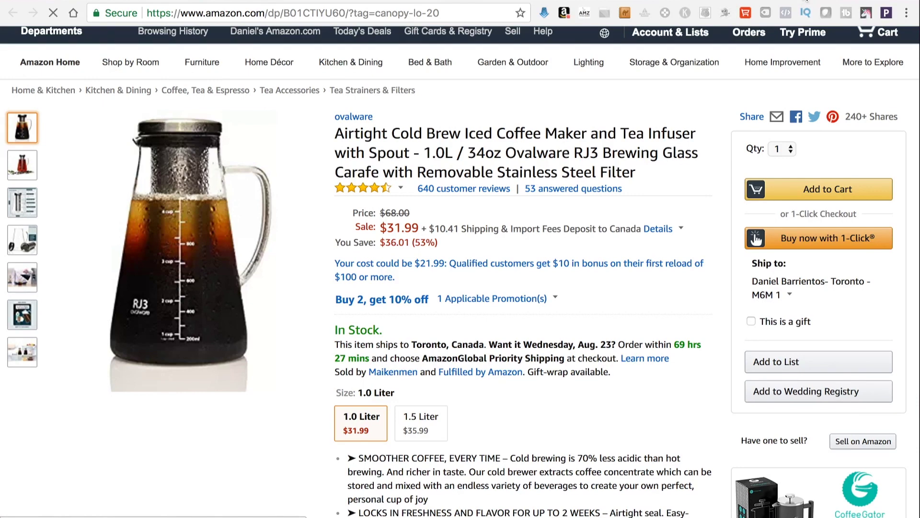
{"action": "key", "text": "ctrl+w"}
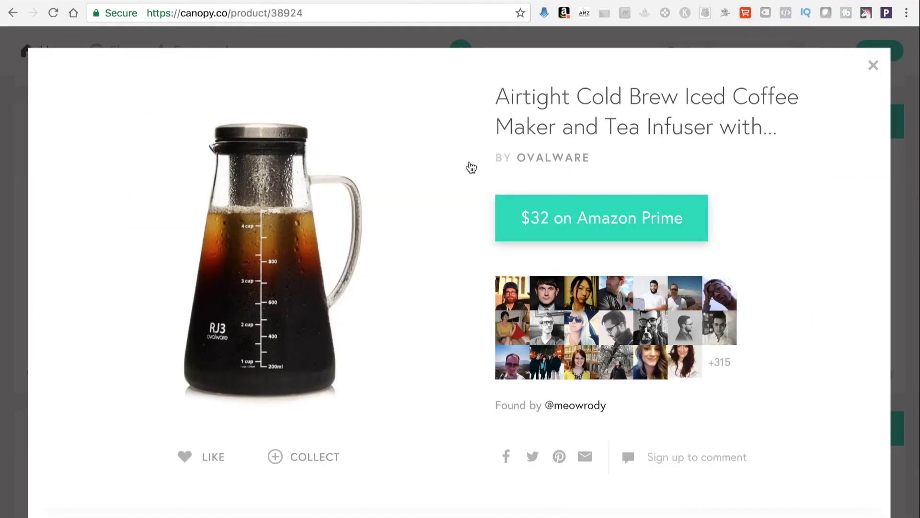
{"action": "left_click", "coordinate": [873, 64]}
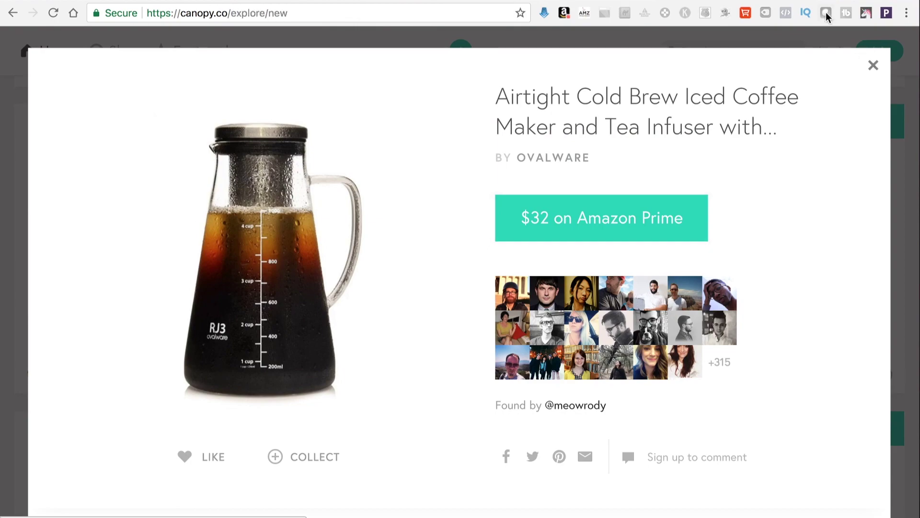
{"action": "key", "text": "ctrl+w"}
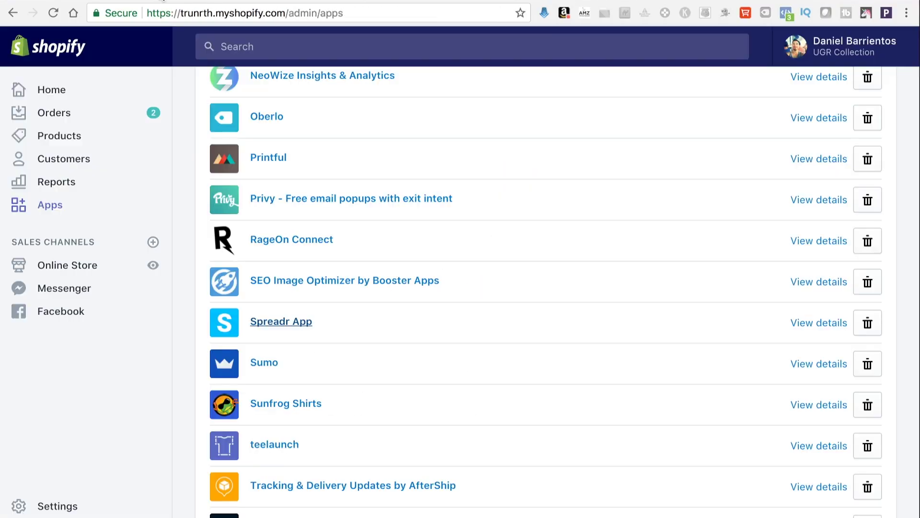
{"action": "left_click", "coordinate": [293, 301]}
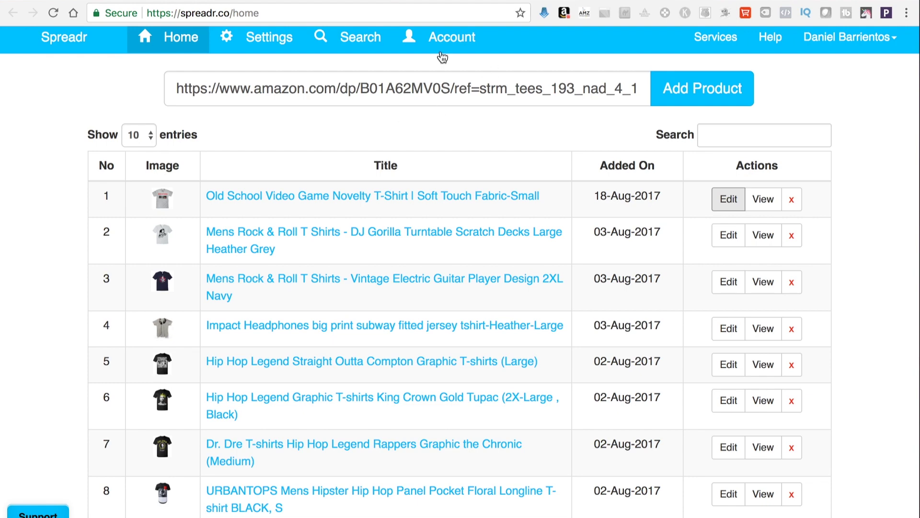
Step: Switch from the Spreadr t-shirt dashboard to Amazon's Interesting Finds page
{"action": "key", "text": "ctrl+Tab"}
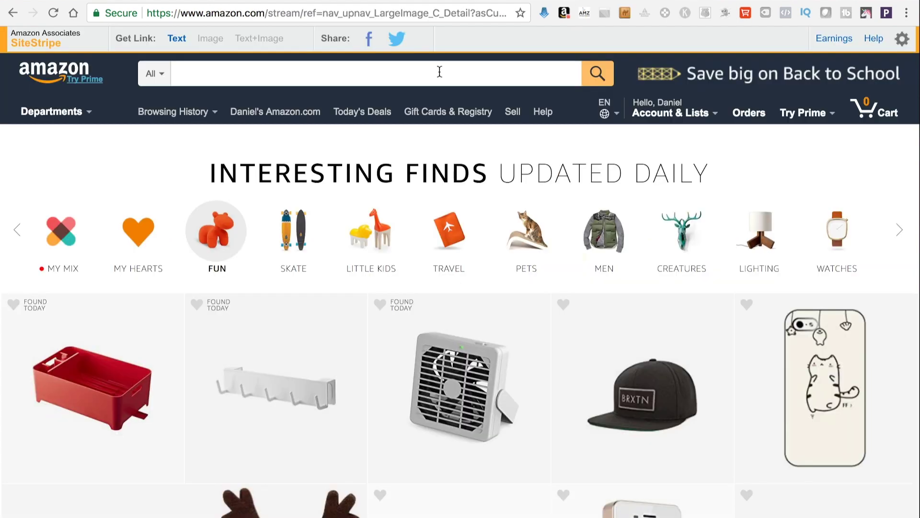
Step: Browse the Tees category on Amazon's Interesting Finds page
{"action": "left_click", "coordinate": [897, 233]}
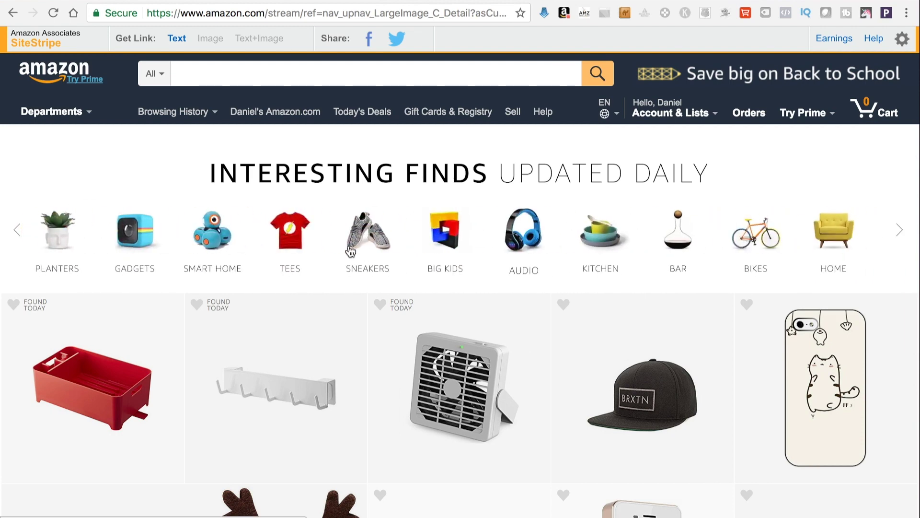
{"action": "left_click", "coordinate": [289, 234]}
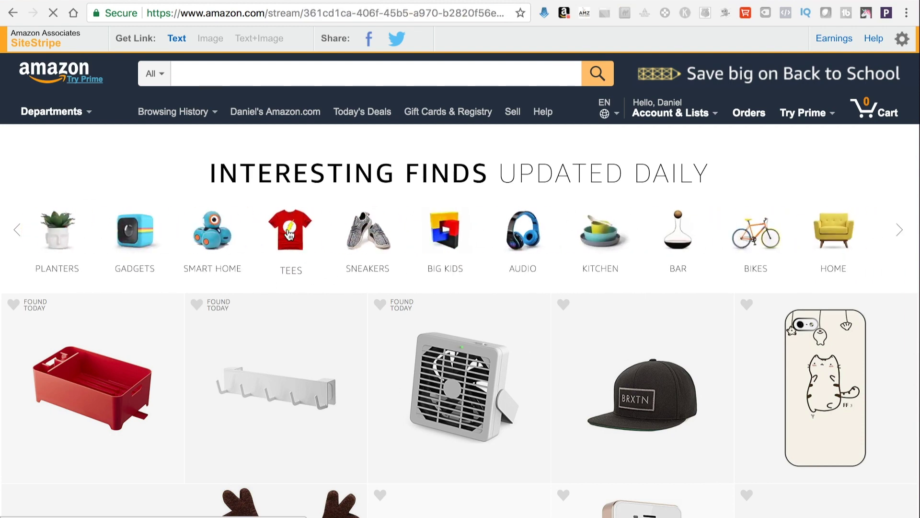
{"action": "scroll", "coordinate": [403, 334], "scroll_direction": "down", "scroll_amount": 12}
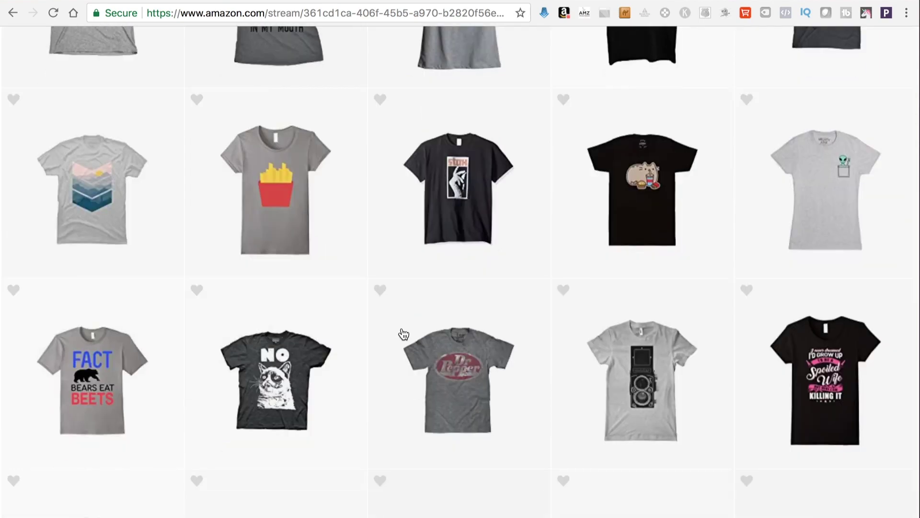
{"action": "scroll", "coordinate": [403, 334], "scroll_direction": "down", "scroll_amount": 4}
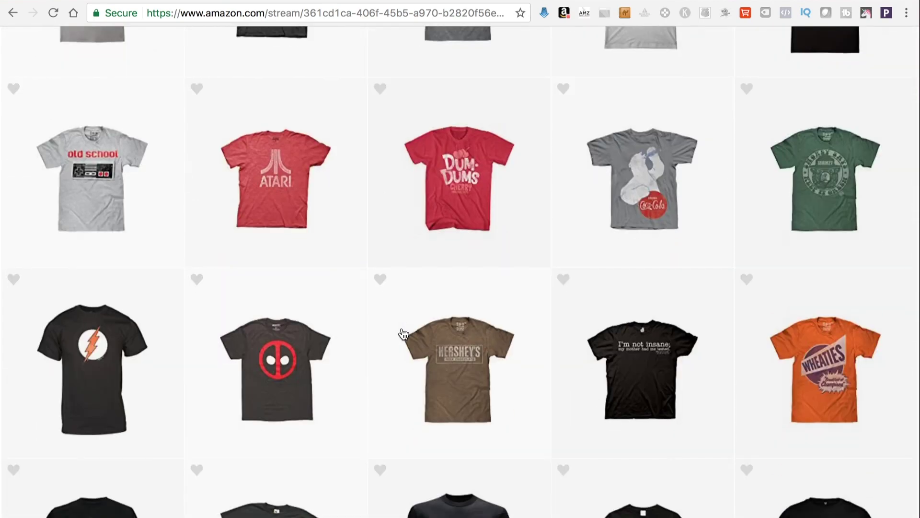
{"action": "scroll", "coordinate": [403, 334], "scroll_direction": "down", "scroll_amount": 6}
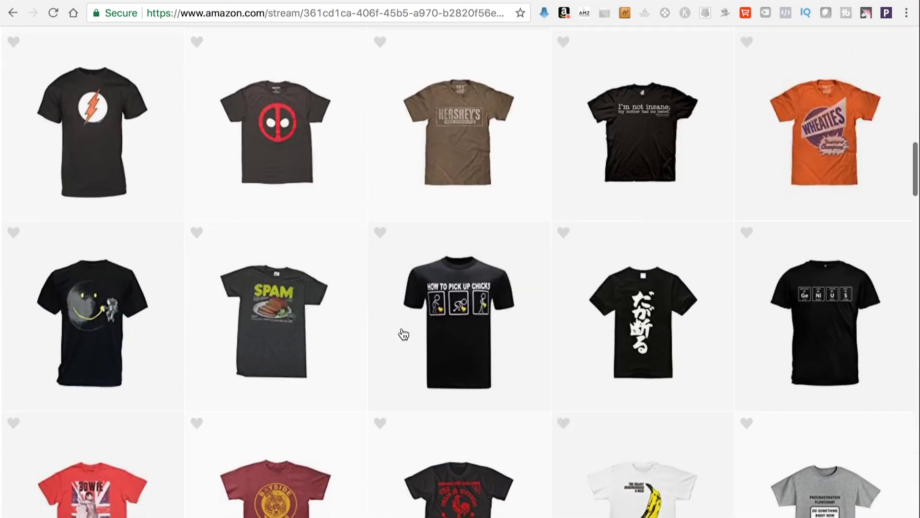
{"action": "scroll", "coordinate": [404, 334], "scroll_direction": "down", "scroll_amount": 2}
{"action": "scroll", "coordinate": [404, 334], "scroll_direction": "up", "scroll_amount": 2}
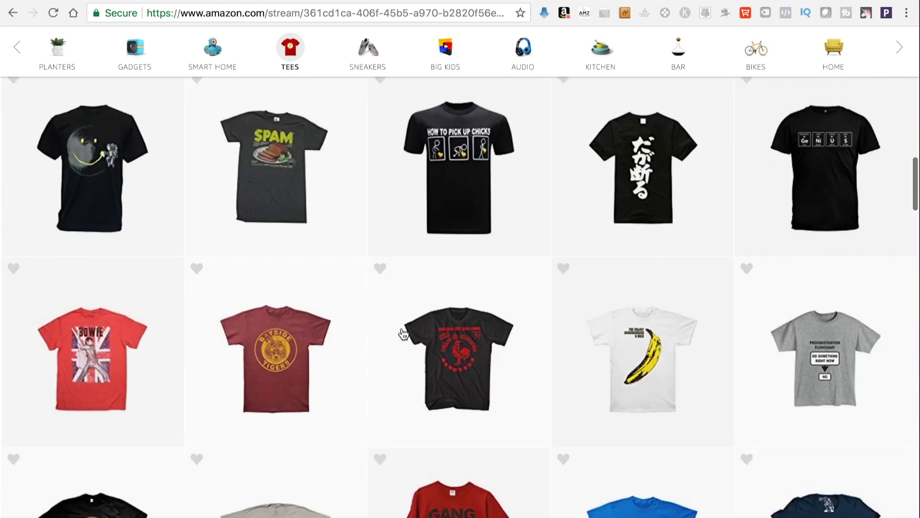
Step: Open the Full Moon Graffiti Tag Smiley tee's product page and copy its URL
{"action": "left_click", "coordinate": [105, 180]}
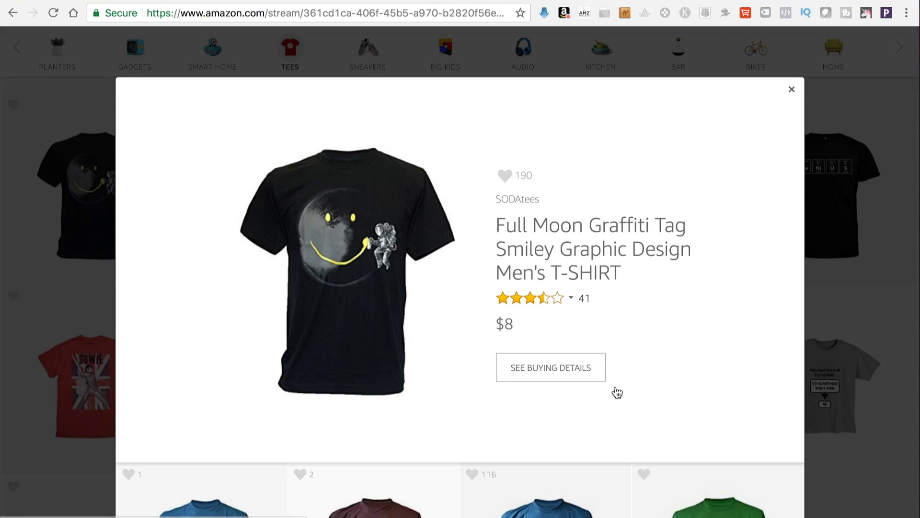
{"action": "left_click", "coordinate": [559, 368]}
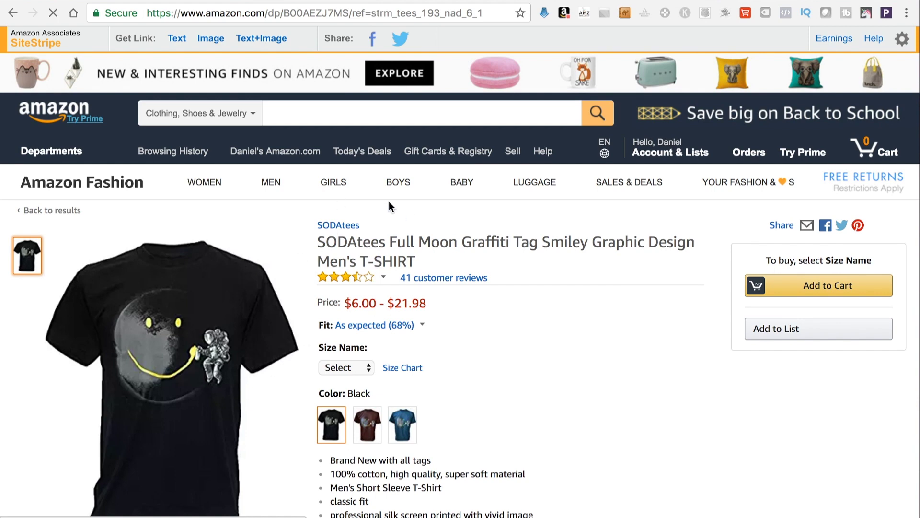
{"action": "left_click", "coordinate": [428, 13]}
{"action": "key", "text": "ctrl+c"}
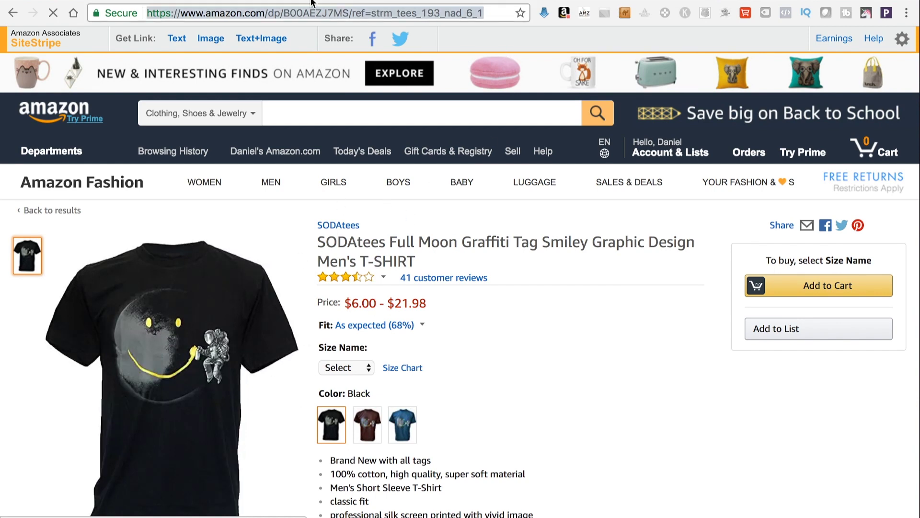
{"action": "key", "text": "ctrl+Tab"}
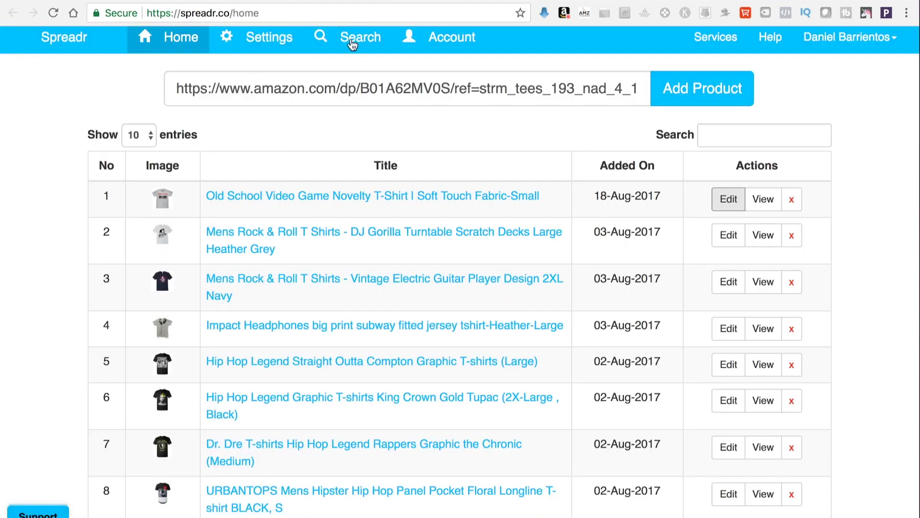
Step: Paste the tee's Amazon link into Spreadr, add the product, and open it for editing
{"action": "left_click", "coordinate": [283, 87]}
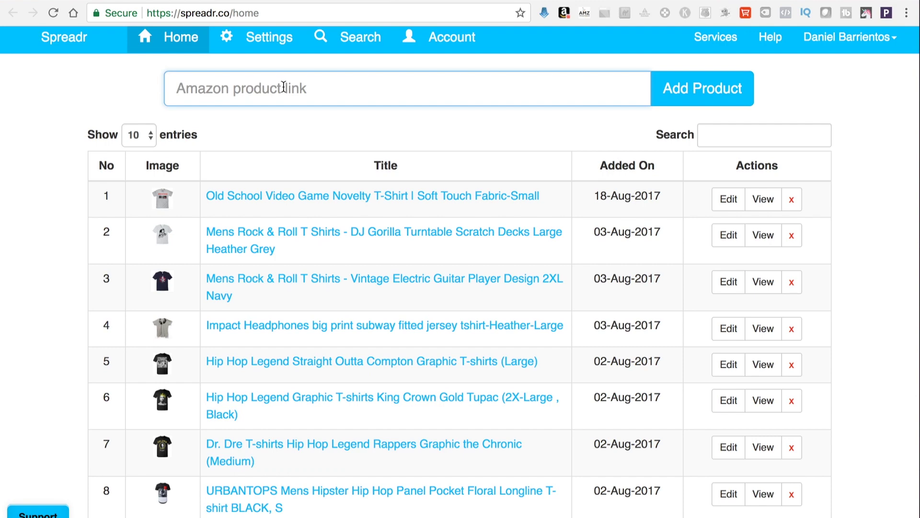
{"action": "key", "text": "ctrl+v"}
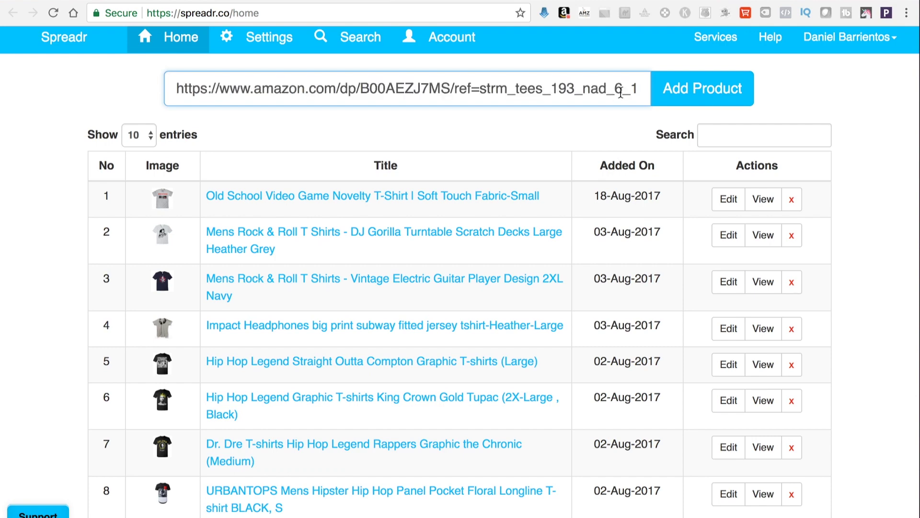
{"action": "left_click", "coordinate": [667, 87]}
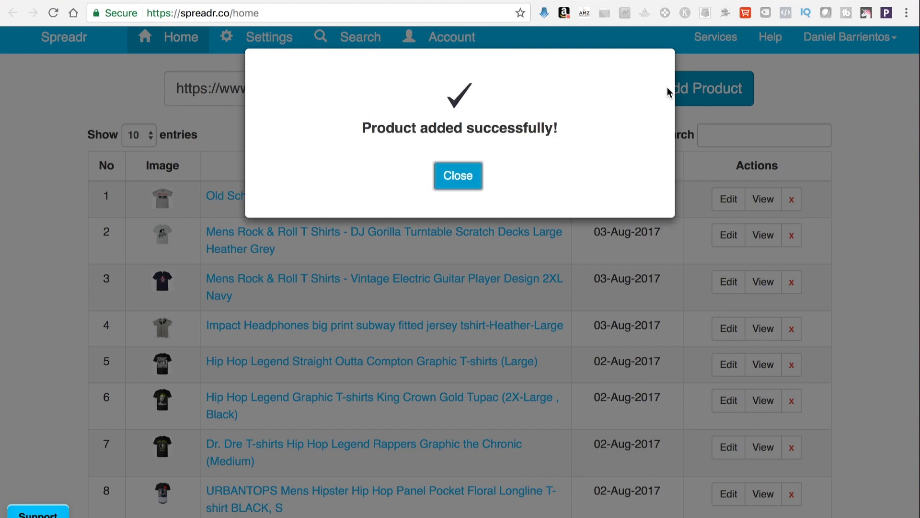
{"action": "left_click", "coordinate": [463, 179]}
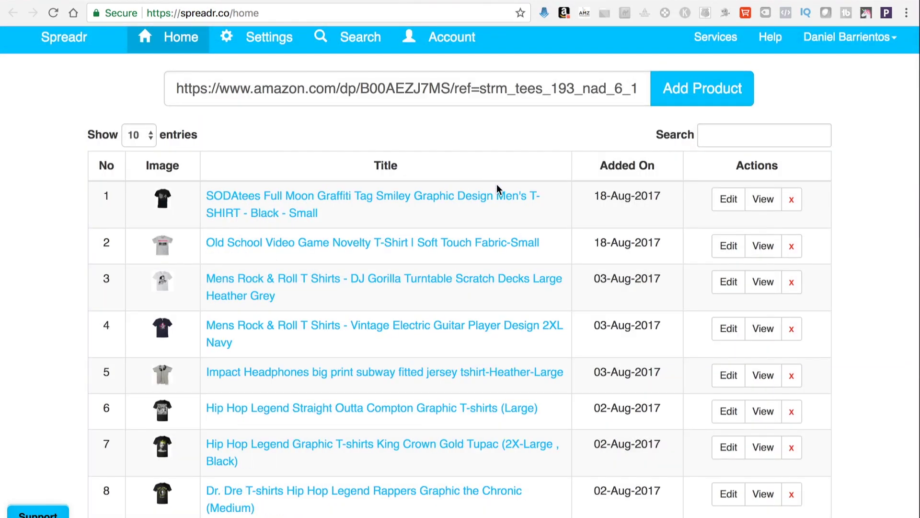
{"action": "left_click", "coordinate": [727, 185]}
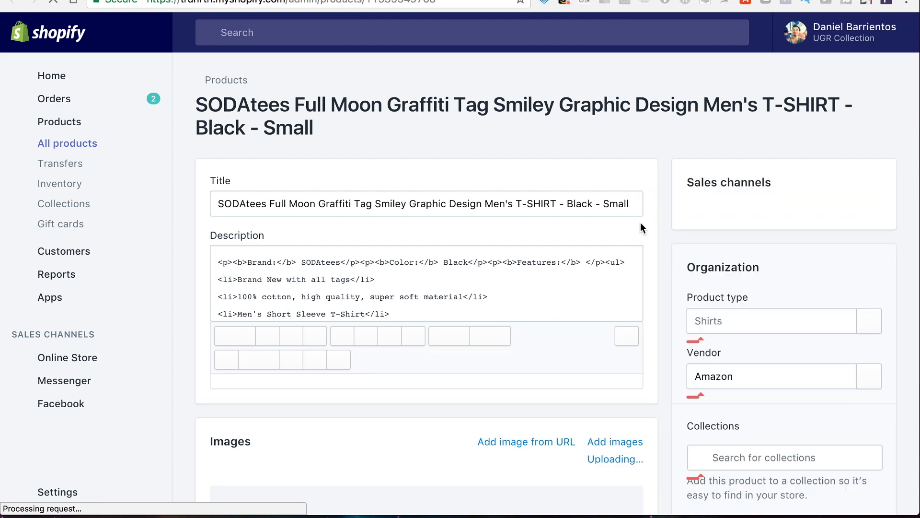
Step: Trim the title to 'SODA Tees Full Moon Graffiti Tag Smiley Graphic Design T-SHIRT'
{"action": "scroll", "coordinate": [578, 259], "scroll_direction": "down", "scroll_amount": 1}
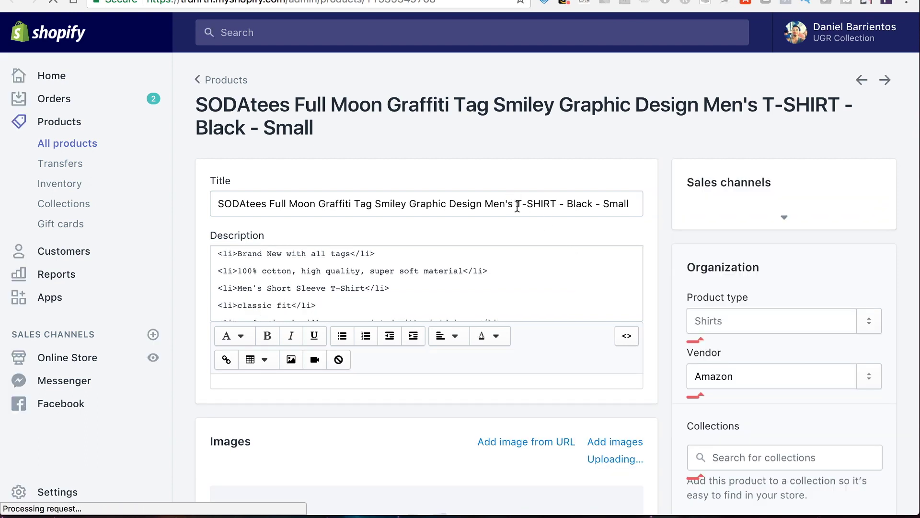
{"action": "scroll", "coordinate": [538, 251], "scroll_direction": "down", "scroll_amount": 3}
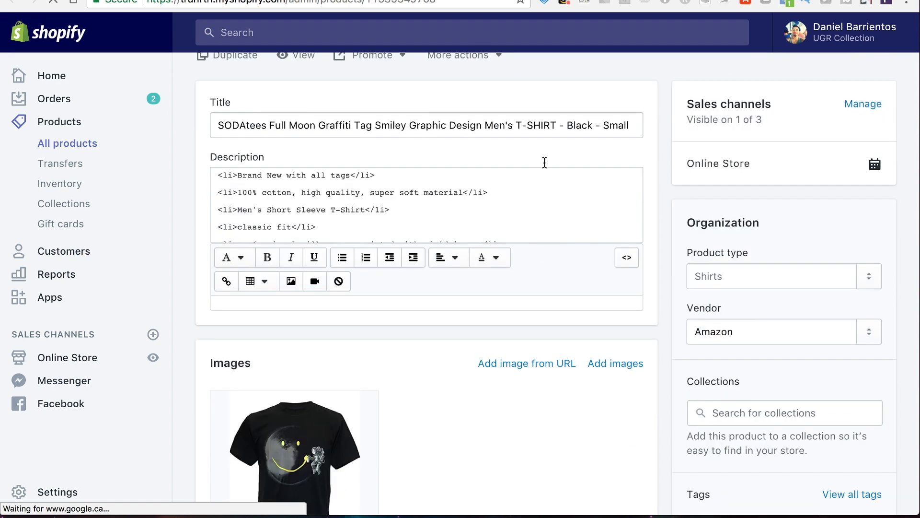
{"action": "left_click_drag", "start_coordinate": [560, 125], "coordinate": [600, 124]}
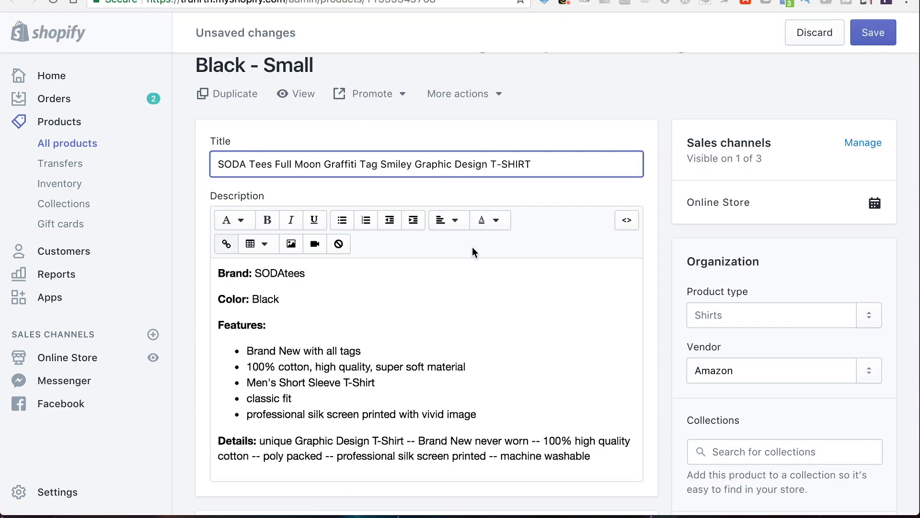
{"action": "scroll", "coordinate": [485, 266], "scroll_direction": "down", "scroll_amount": 2}
{"action": "scroll", "coordinate": [496, 332], "scroll_direction": "down", "scroll_amount": 2}
{"action": "scroll", "coordinate": [497, 332], "scroll_direction": "down", "scroll_amount": 2}
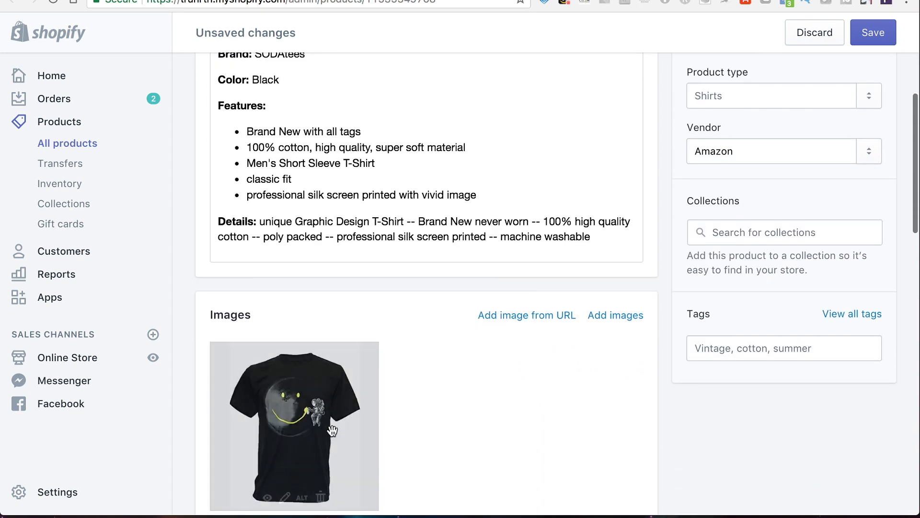
{"action": "scroll", "coordinate": [481, 415], "scroll_direction": "up", "scroll_amount": 3}
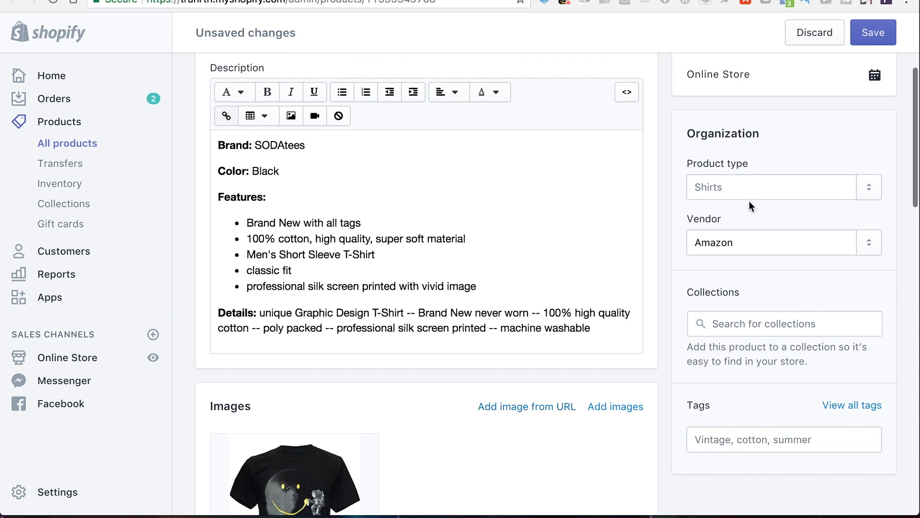
Step: Set the product type to T-Shirt and save the product
{"action": "left_click", "coordinate": [742, 189]}
{"action": "type", "text": "T-Shirt"}
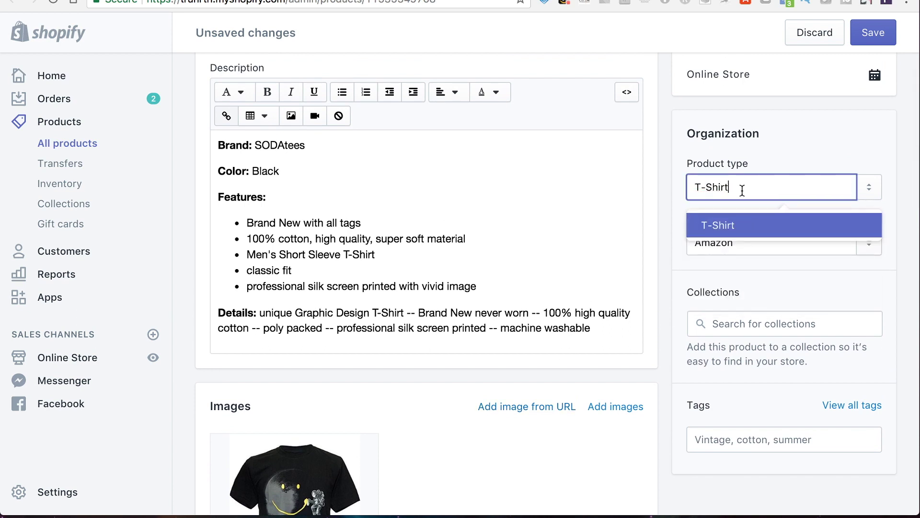
{"action": "left_click", "coordinate": [740, 231]}
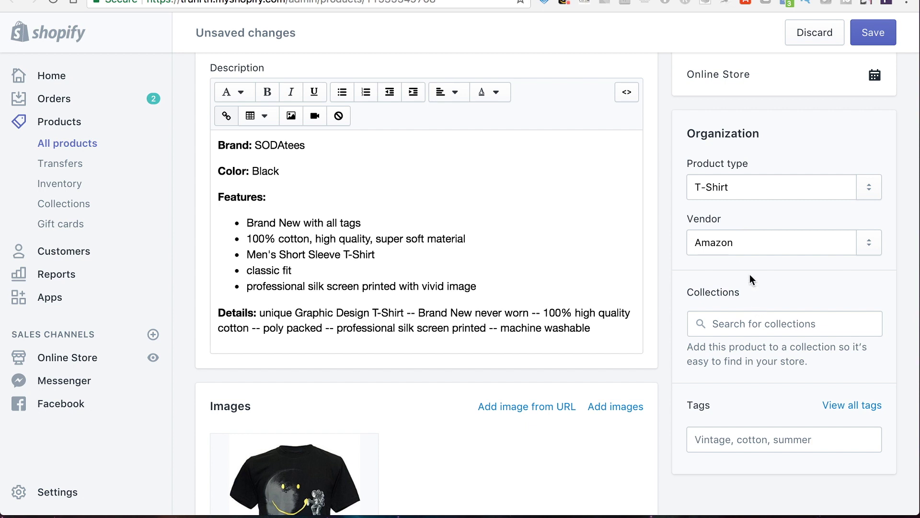
{"action": "scroll", "coordinate": [750, 277], "scroll_direction": "down", "scroll_amount": 1}
{"action": "scroll", "coordinate": [753, 278], "scroll_direction": "up", "scroll_amount": 3}
{"action": "left_click", "coordinate": [872, 34]}
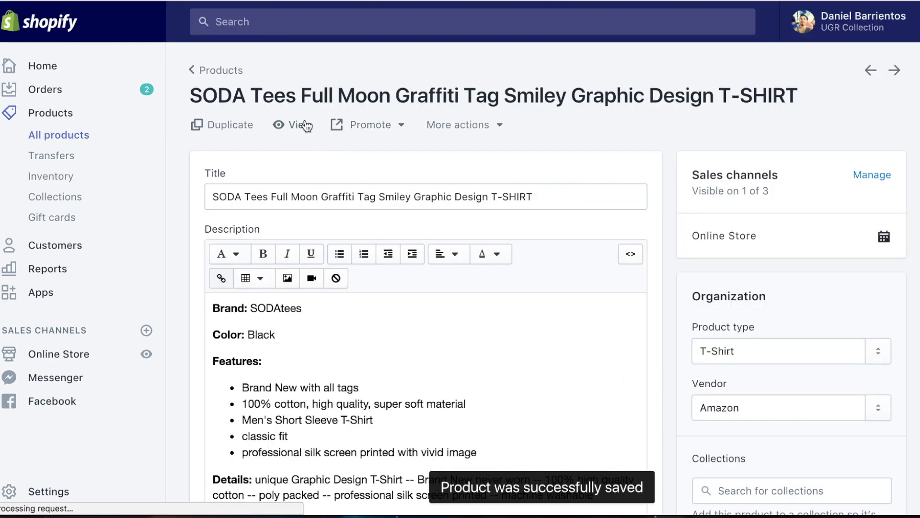
{"action": "left_click", "coordinate": [295, 123]}
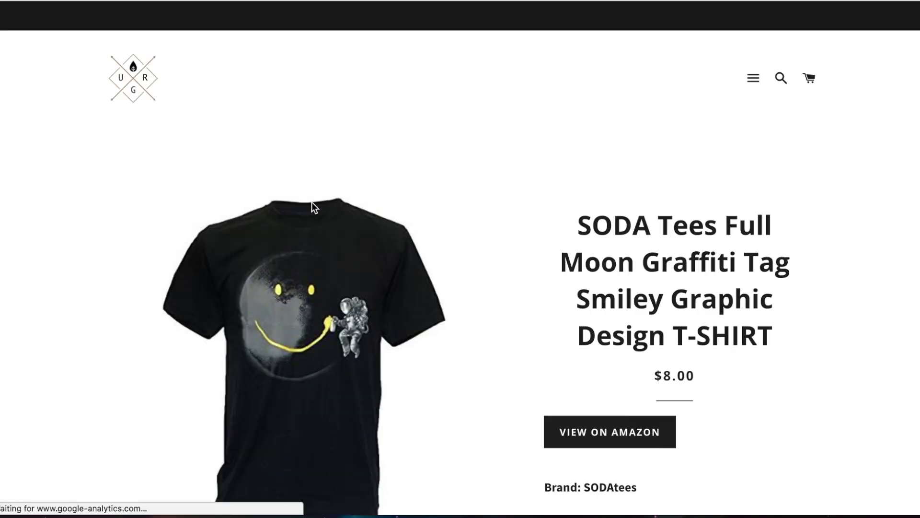
Step: Scroll the storefront page showing the T-shirt at $8.00 with its View on Amazon button
{"action": "scroll", "coordinate": [432, 228], "scroll_direction": "down", "scroll_amount": 3}
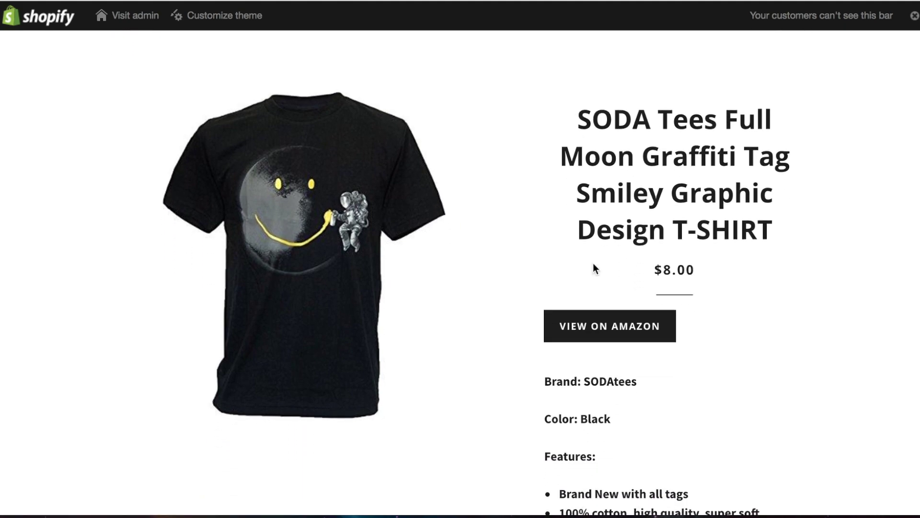
{"action": "scroll", "coordinate": [610, 273], "scroll_direction": "down", "scroll_amount": 5}
{"action": "scroll", "coordinate": [665, 353], "scroll_direction": "down", "scroll_amount": 7}
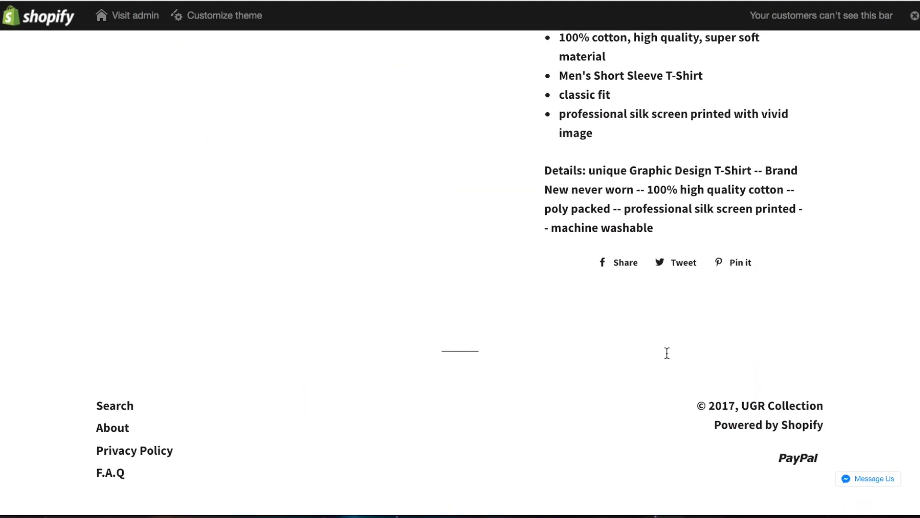
{"action": "scroll", "coordinate": [666, 353], "scroll_direction": "up", "scroll_amount": 15}
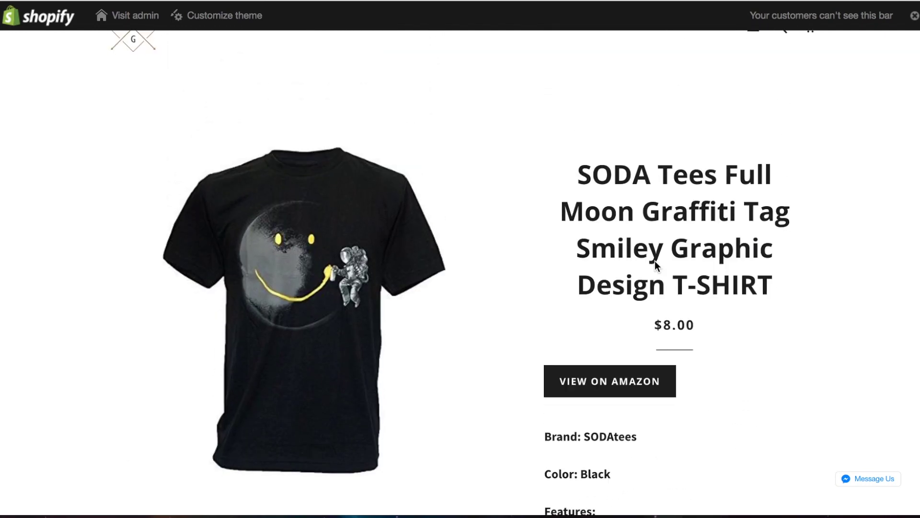
{"action": "scroll", "coordinate": [655, 261], "scroll_direction": "down", "scroll_amount": 1}
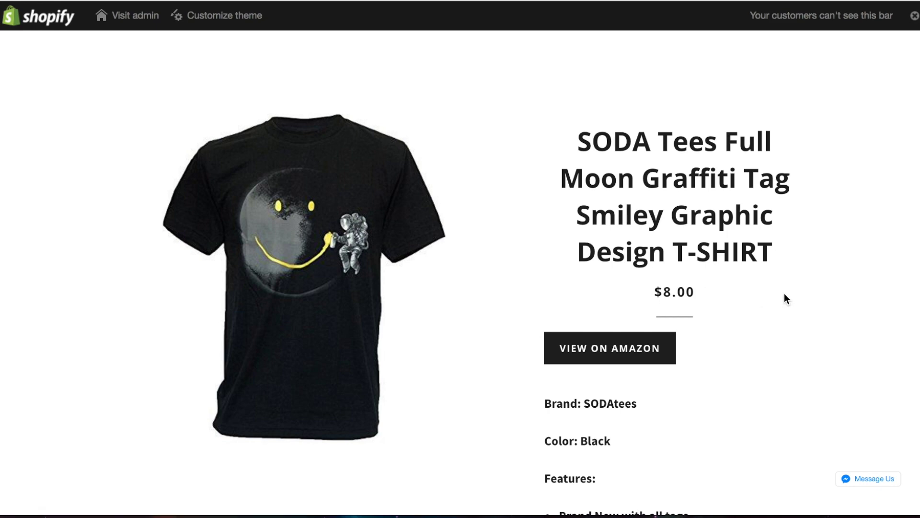
{"action": "key", "text": "super+w"}
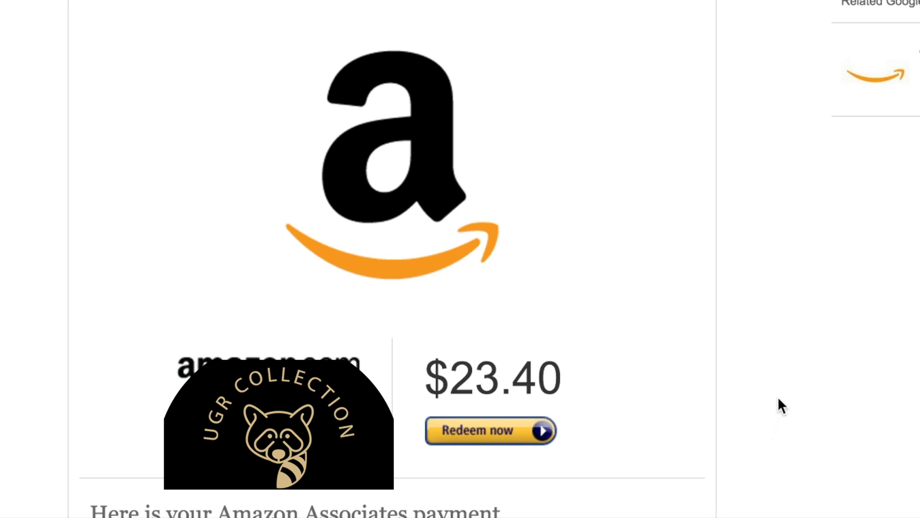
Step: Scroll the Amazon Associates email to the $23.40 Amazon.com gift card amount
{"action": "scroll", "coordinate": [778, 405], "scroll_direction": "down", "scroll_amount": 2}
{"action": "scroll", "coordinate": [778, 399], "scroll_direction": "up", "scroll_amount": 3}
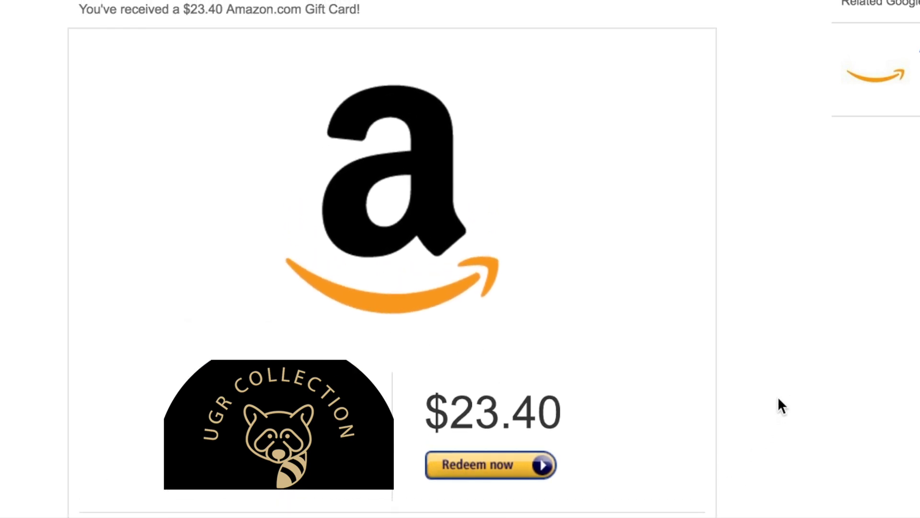